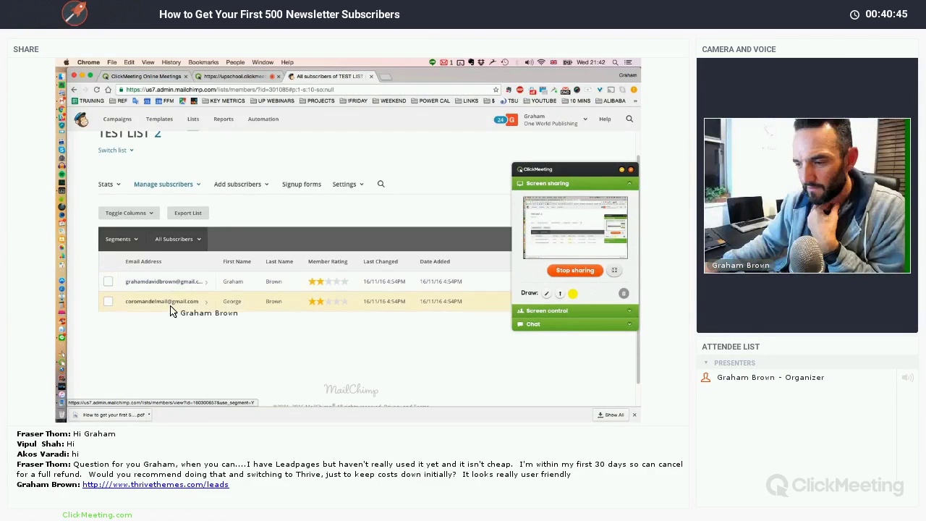
- Minimise the floating screen-sharing panel and open the list fields and merge tags settings of TEST LIST
{"action": "scroll", "coordinate": [254, 275], "scroll_direction": "down", "scroll_amount": 1}
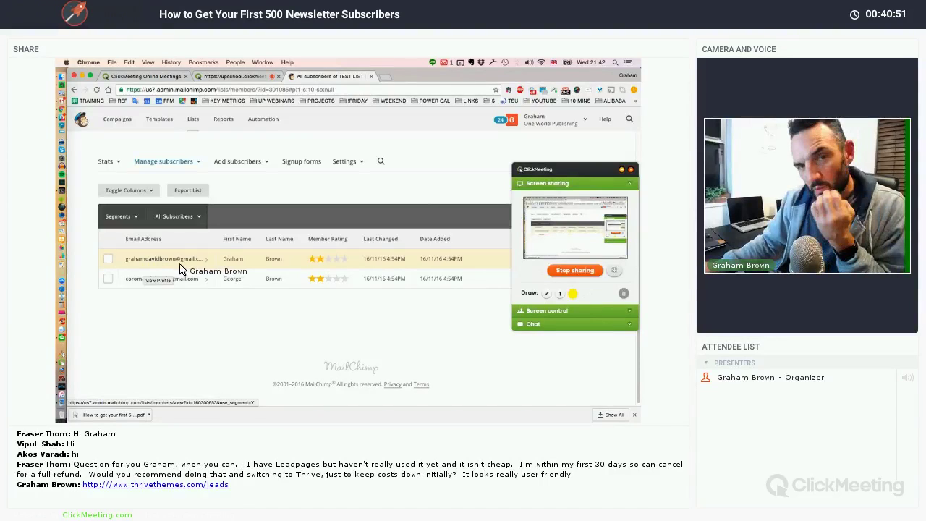
{"action": "scroll", "coordinate": [186, 267], "scroll_direction": "up", "scroll_amount": 2}
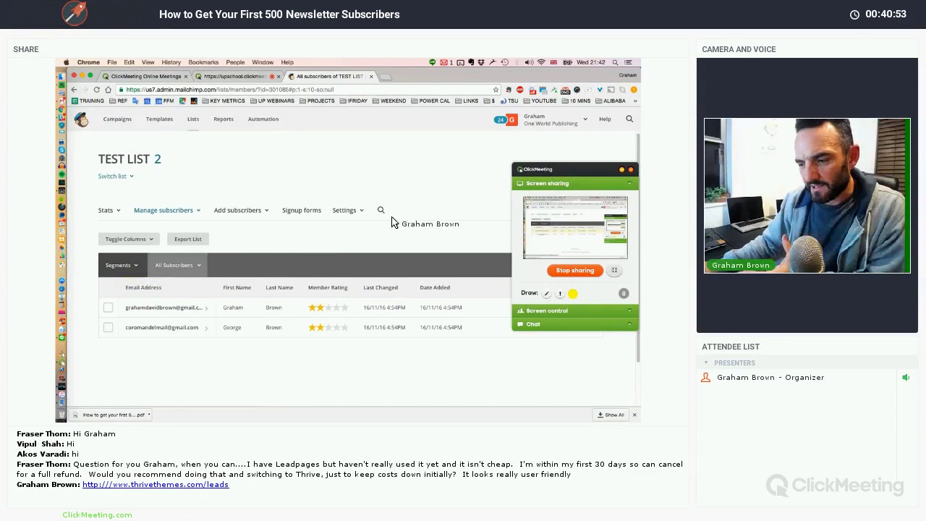
{"action": "left_click", "coordinate": [622, 170]}
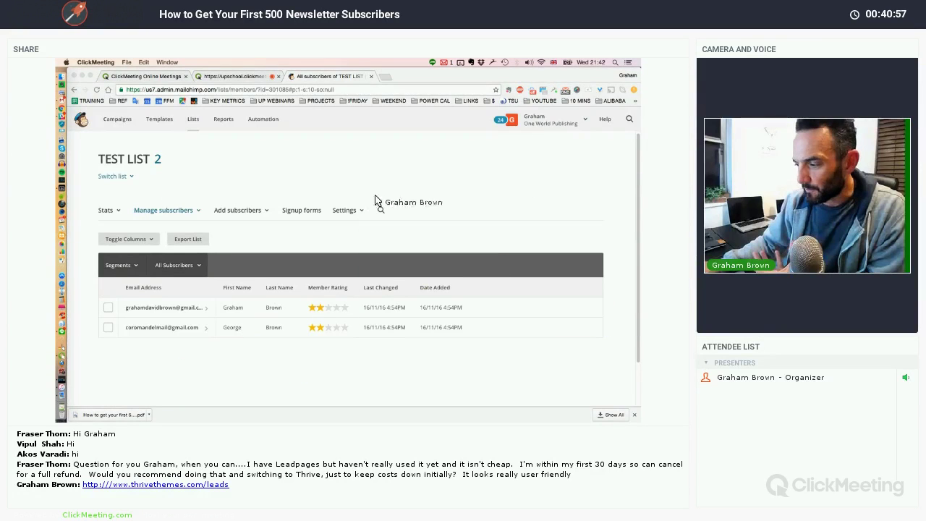
{"action": "scroll", "coordinate": [304, 208], "scroll_direction": "down", "scroll_amount": 1}
{"action": "left_click", "coordinate": [345, 204]}
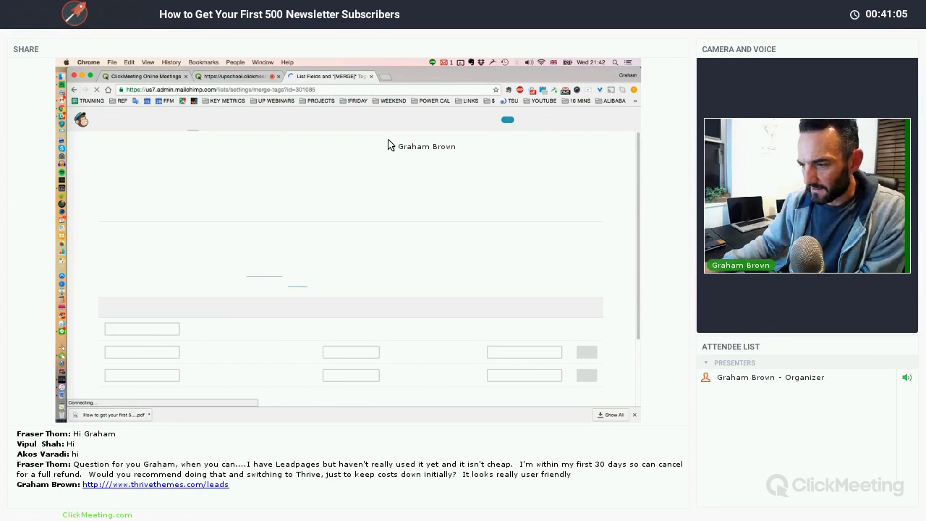
- Add a text field labelled Country to the list fields and turn off its visibility
{"action": "scroll", "coordinate": [348, 189], "scroll_direction": "down", "scroll_amount": 2}
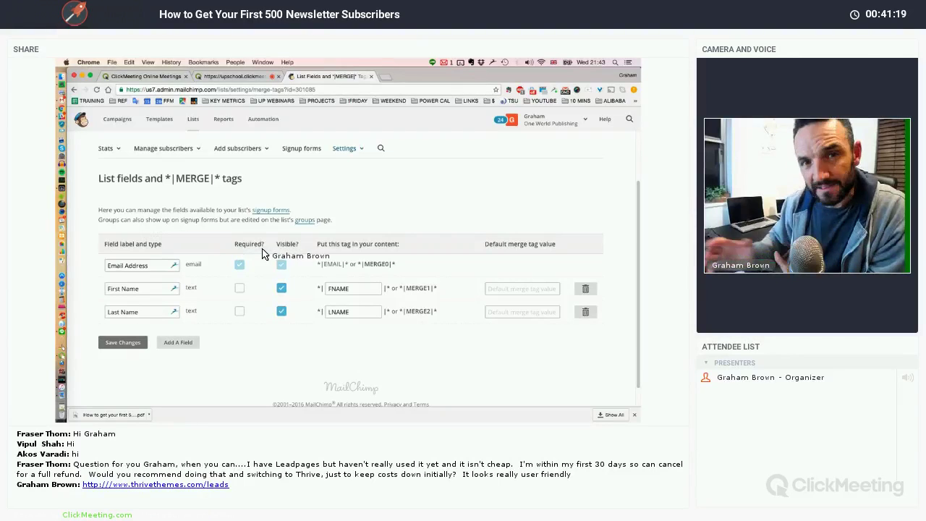
{"action": "scroll", "coordinate": [263, 253], "scroll_direction": "down", "scroll_amount": 1}
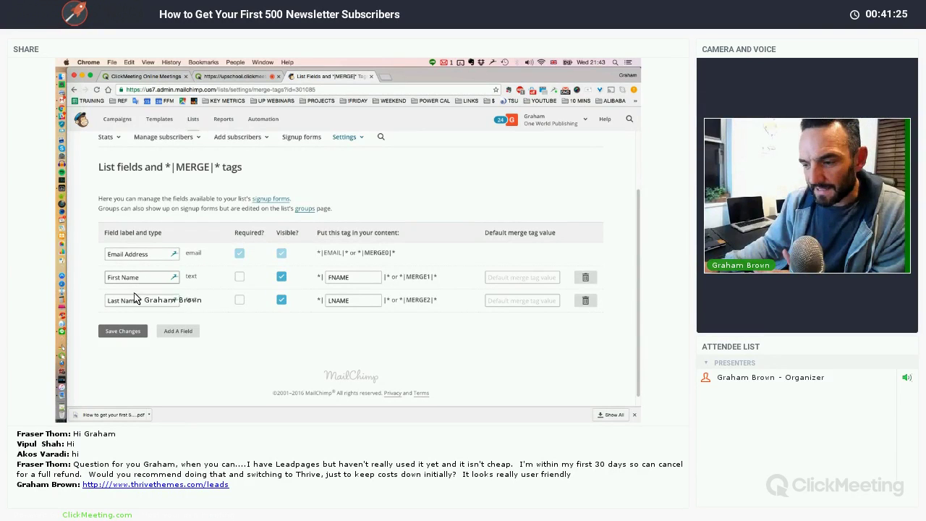
{"action": "scroll", "coordinate": [186, 342], "scroll_direction": "down", "scroll_amount": 1}
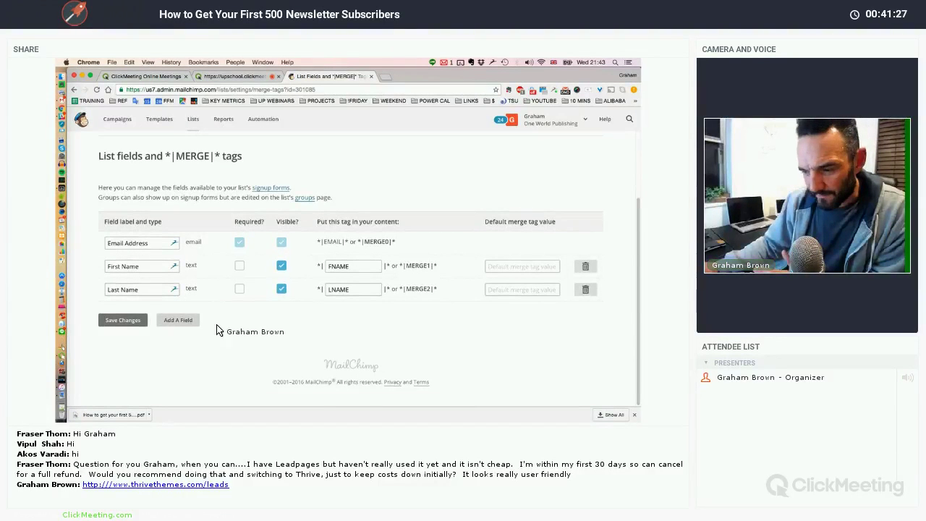
{"action": "left_click", "coordinate": [180, 321]}
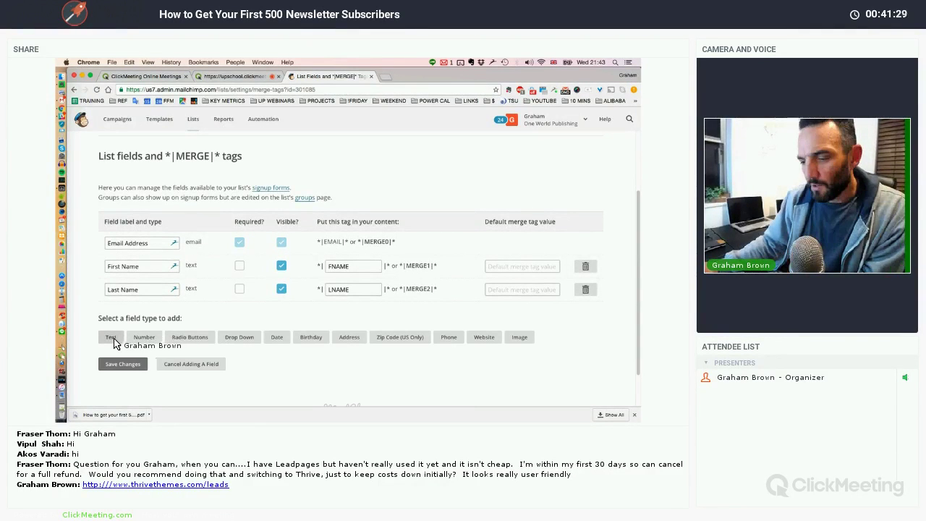
{"action": "left_click", "coordinate": [111, 337]}
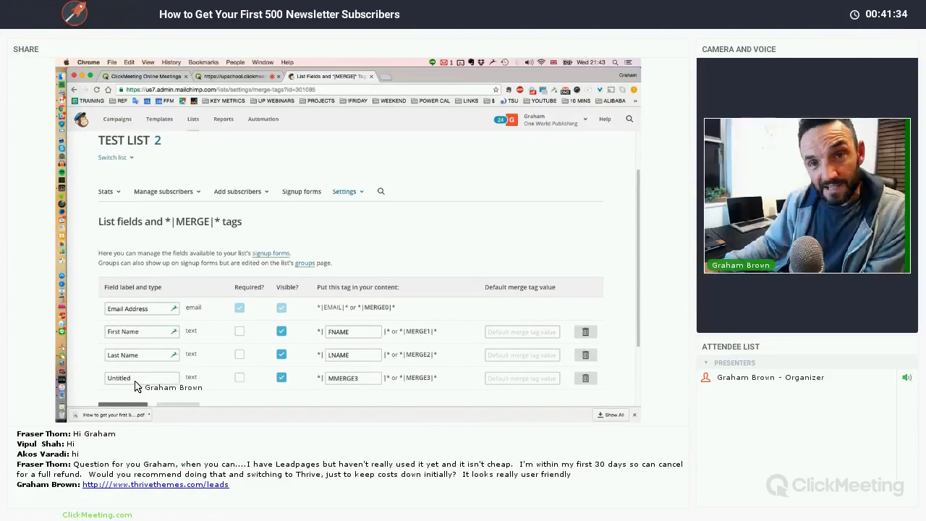
{"action": "double_click", "coordinate": [129, 382]}
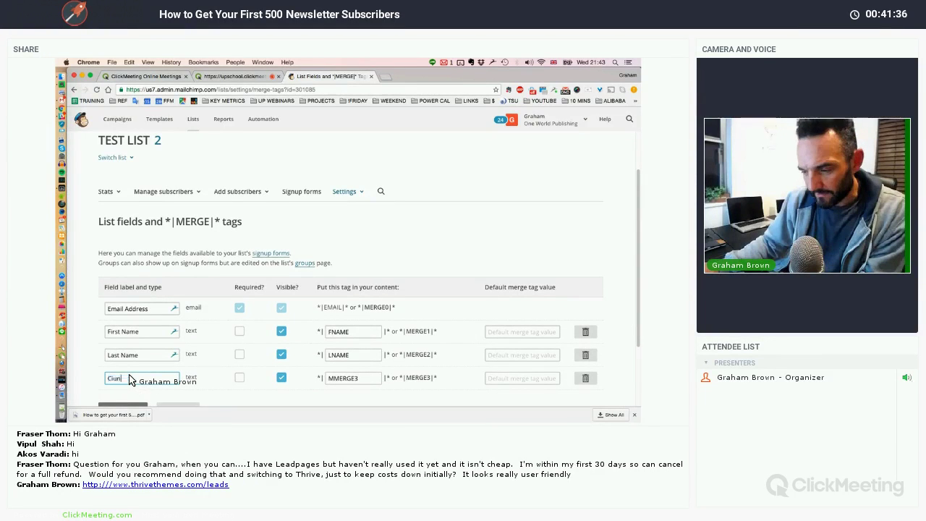
{"action": "type", "text": "Countr"}
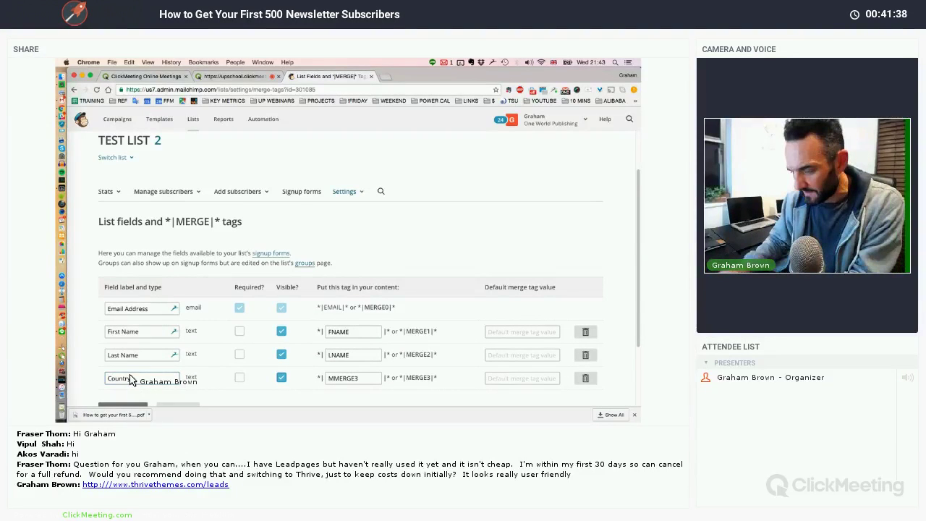
{"action": "type", "text": "y"}
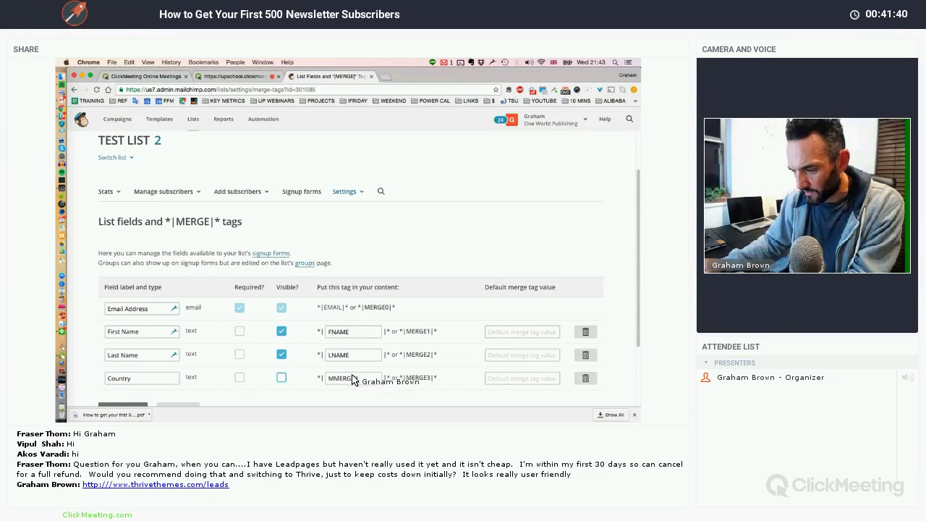
- Set the Country field's merge tag to COUNTRY and save the list field changes
{"action": "double_click", "coordinate": [347, 379]}
{"action": "type", "text": "COUNTRY"}
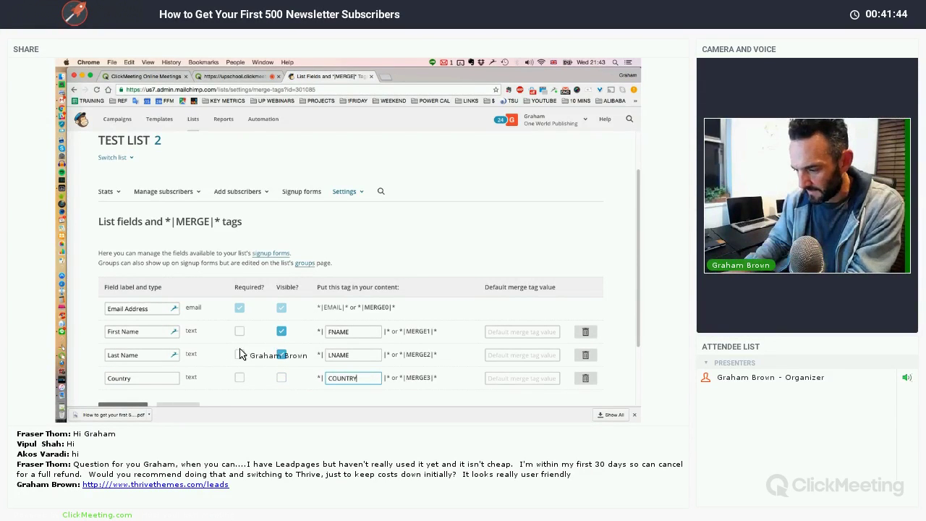
{"action": "scroll", "coordinate": [239, 354], "scroll_direction": "down", "scroll_amount": 2}
{"action": "left_click", "coordinate": [145, 350]}
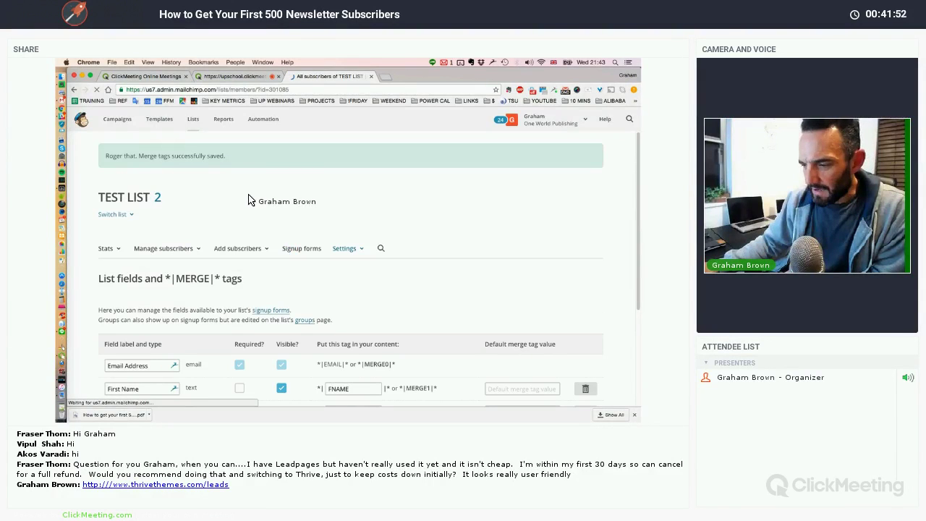
- Open the first subscriber's profile from the subscriber list, set the Country to Japan and save
{"action": "scroll", "coordinate": [231, 253], "scroll_direction": "down", "scroll_amount": 1}
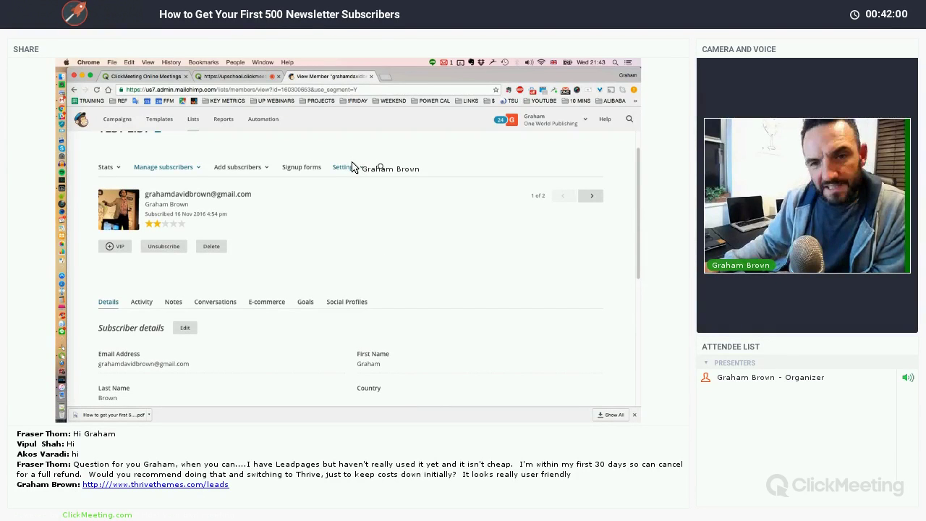
{"action": "scroll", "coordinate": [352, 166], "scroll_direction": "down", "scroll_amount": 1}
{"action": "scroll", "coordinate": [352, 166], "scroll_direction": "up", "scroll_amount": 2}
{"action": "scroll", "coordinate": [353, 166], "scroll_direction": "down", "scroll_amount": 1}
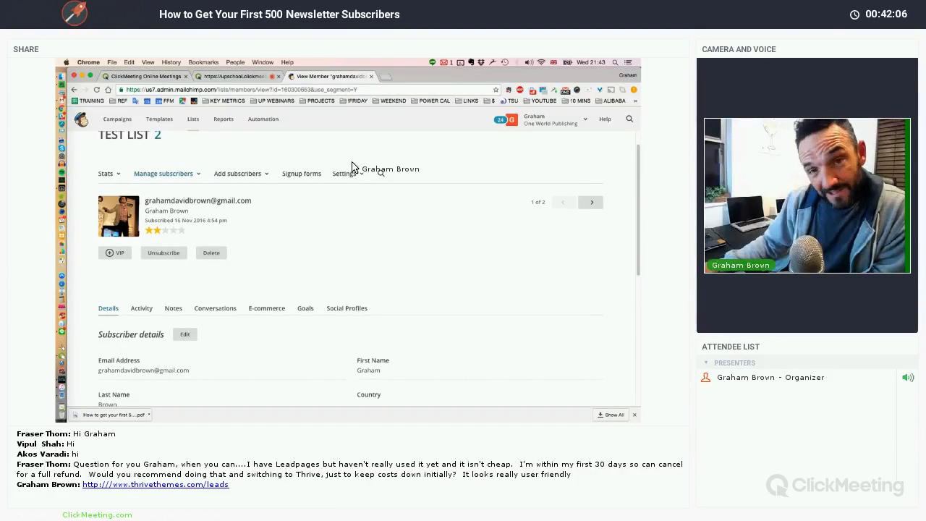
{"action": "scroll", "coordinate": [352, 166], "scroll_direction": "down", "scroll_amount": 3}
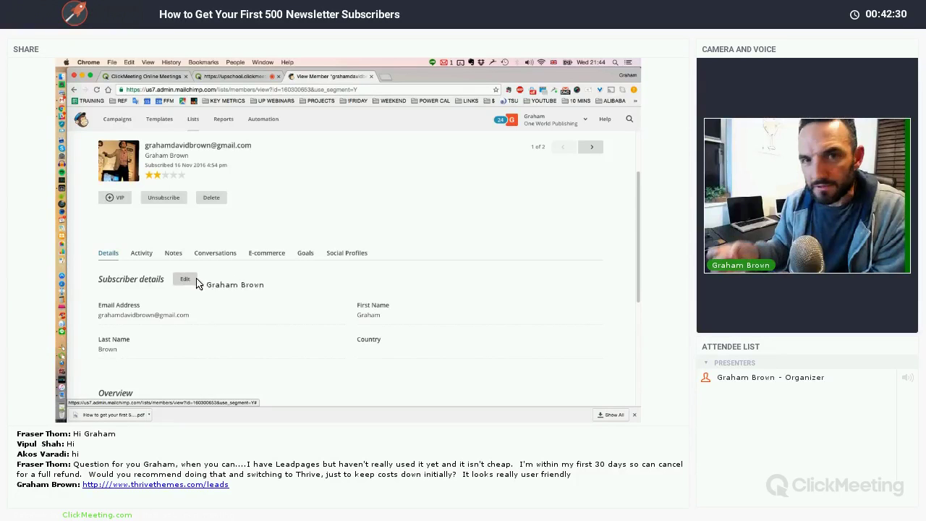
{"action": "left_click", "coordinate": [185, 279]}
{"action": "left_click", "coordinate": [376, 337]}
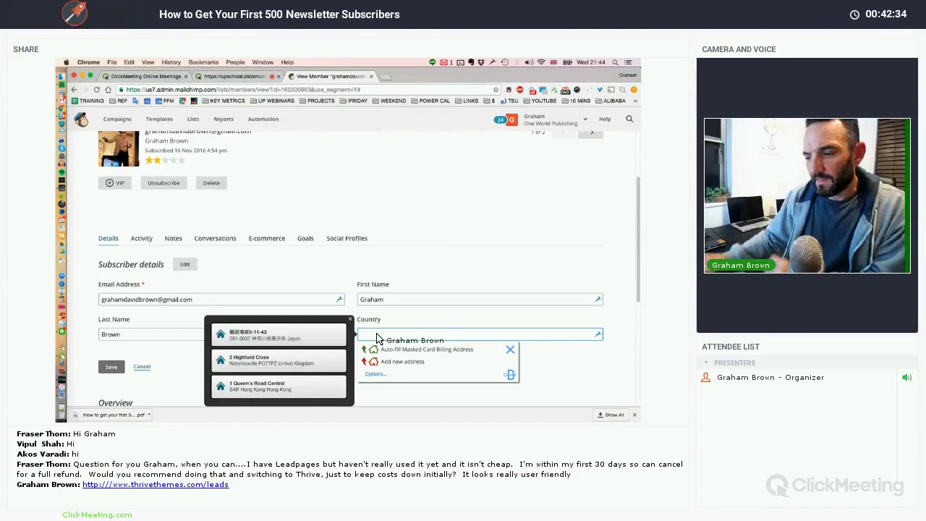
{"action": "left_click", "coordinate": [290, 334]}
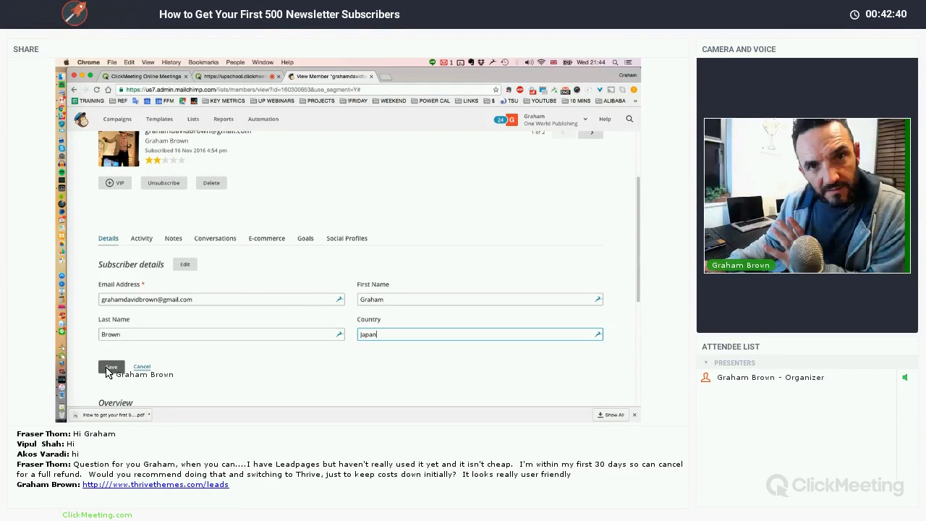
{"action": "left_click", "coordinate": [110, 367]}
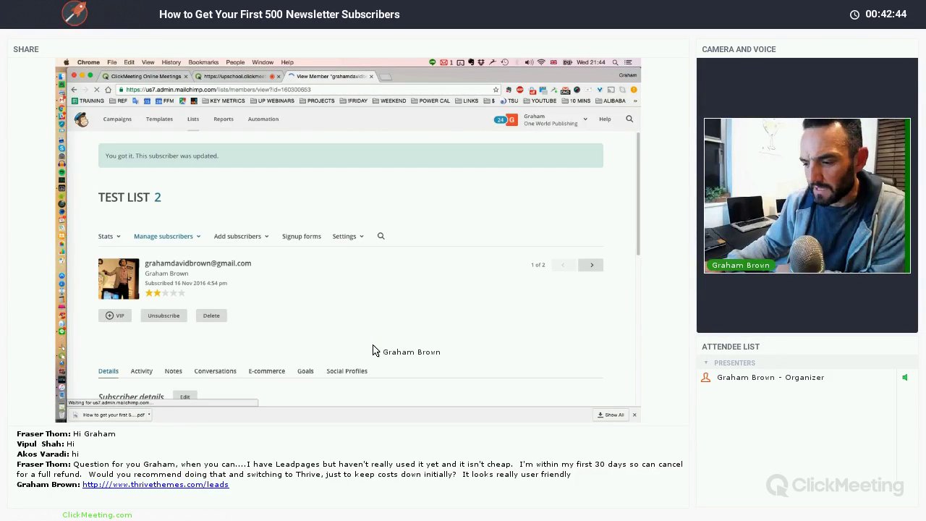
- Check the country in the first subscriber's details and return to the list of all subscribers
{"action": "scroll", "coordinate": [373, 350], "scroll_direction": "down", "scroll_amount": 5}
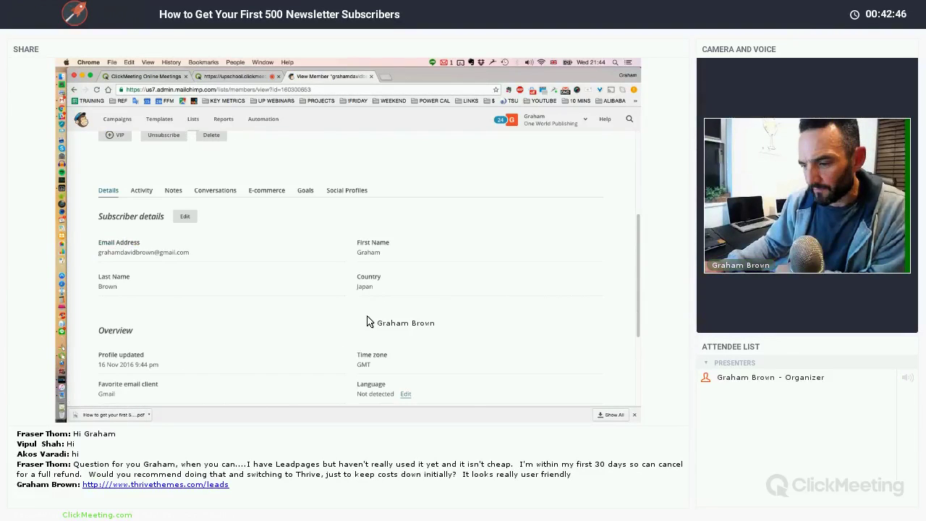
{"action": "scroll", "coordinate": [367, 321], "scroll_direction": "up", "scroll_amount": 2}
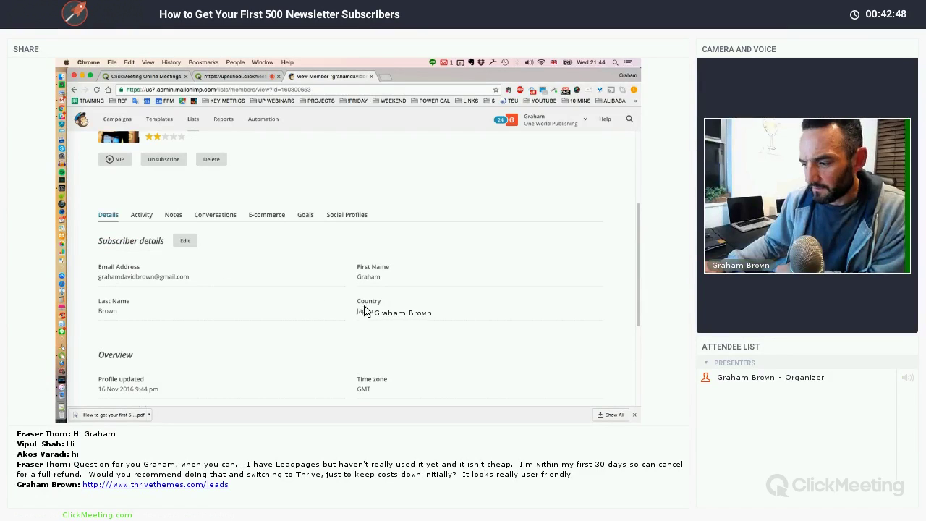
{"action": "scroll", "coordinate": [312, 289], "scroll_direction": "up", "scroll_amount": 3}
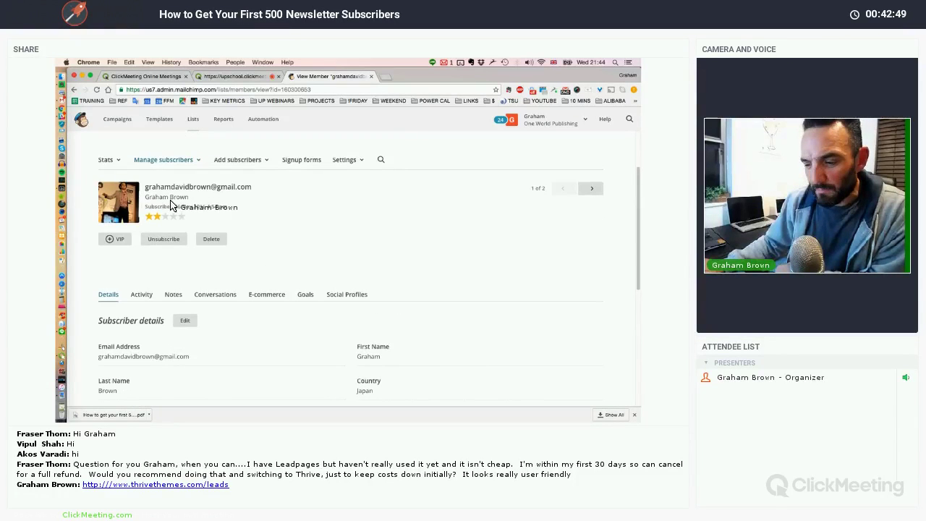
{"action": "scroll", "coordinate": [215, 217], "scroll_direction": "up", "scroll_amount": 2}
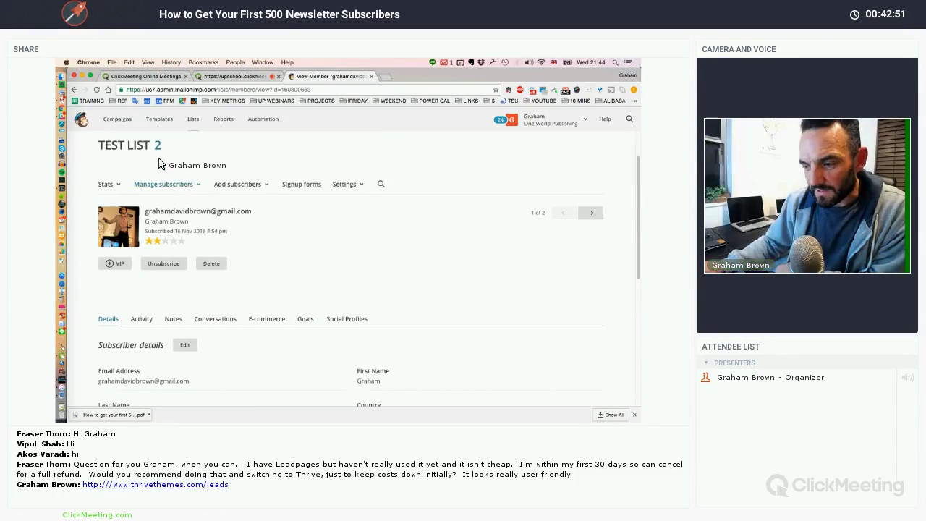
{"action": "left_click", "coordinate": [242, 182]}
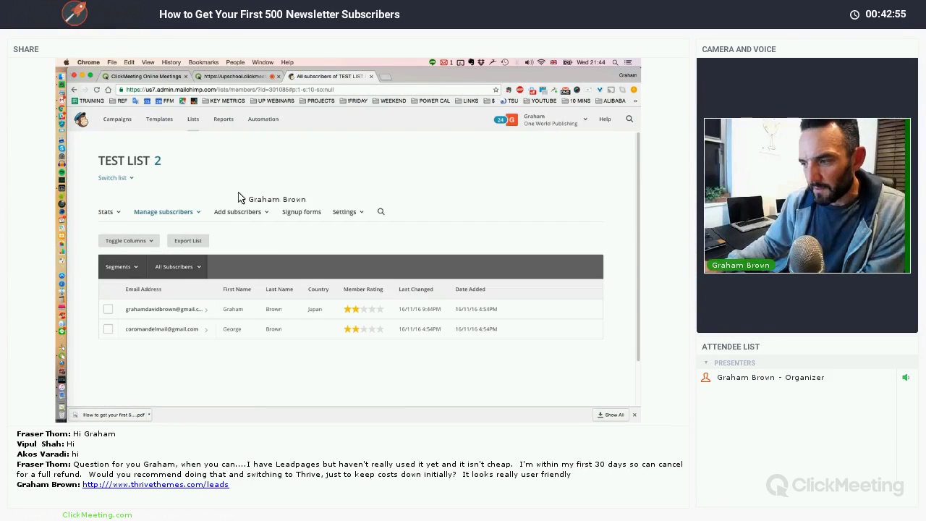
- Open the second subscriber's profile, set the Country to Spain and save
{"action": "left_click", "coordinate": [160, 330]}
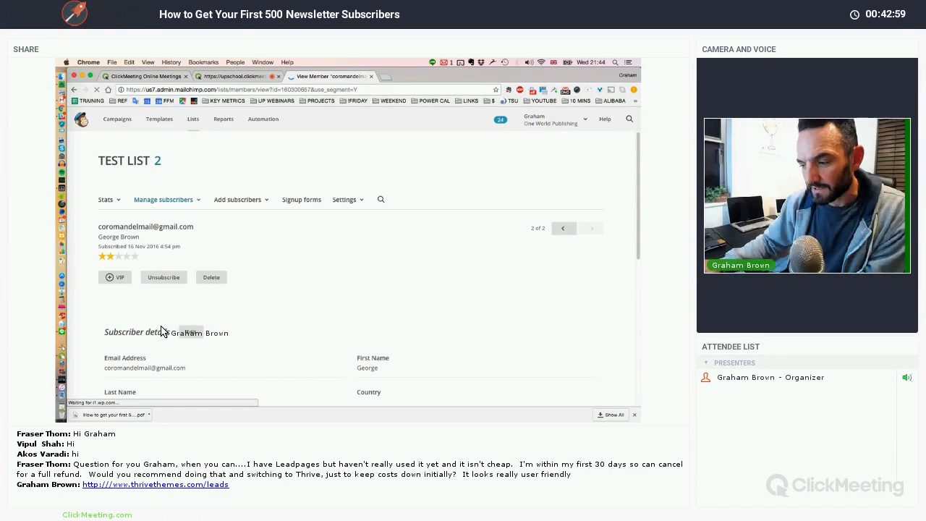
{"action": "scroll", "coordinate": [162, 330], "scroll_direction": "down", "scroll_amount": 3}
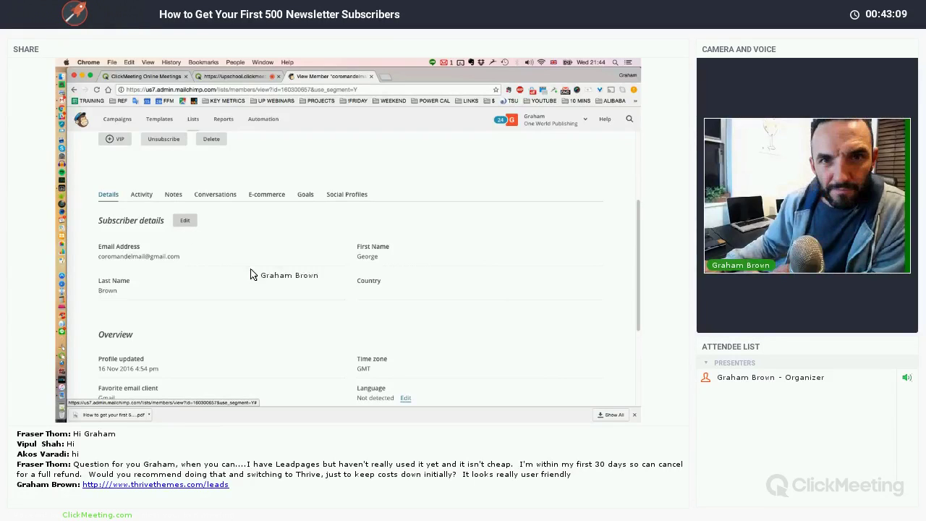
{"action": "left_click", "coordinate": [372, 292]}
{"action": "type", "text": "Spain"}
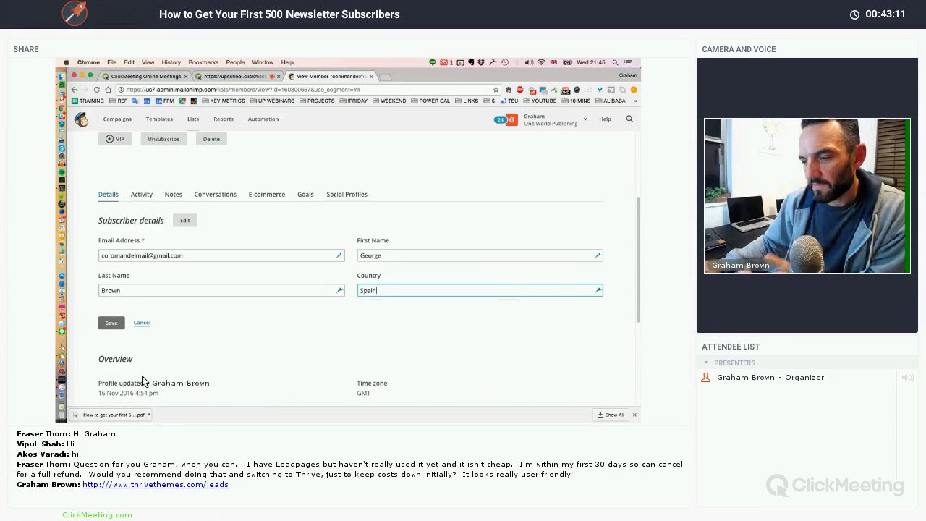
{"action": "left_click", "coordinate": [120, 326]}
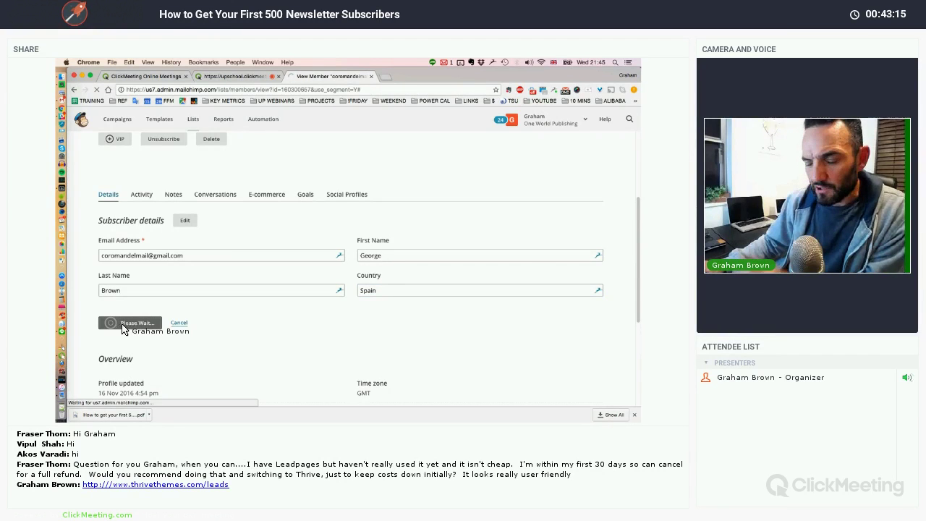
- Return to the list of all subscribers in TEST LIST and check the Country values of both subscribers
{"action": "left_click", "coordinate": [204, 197]}
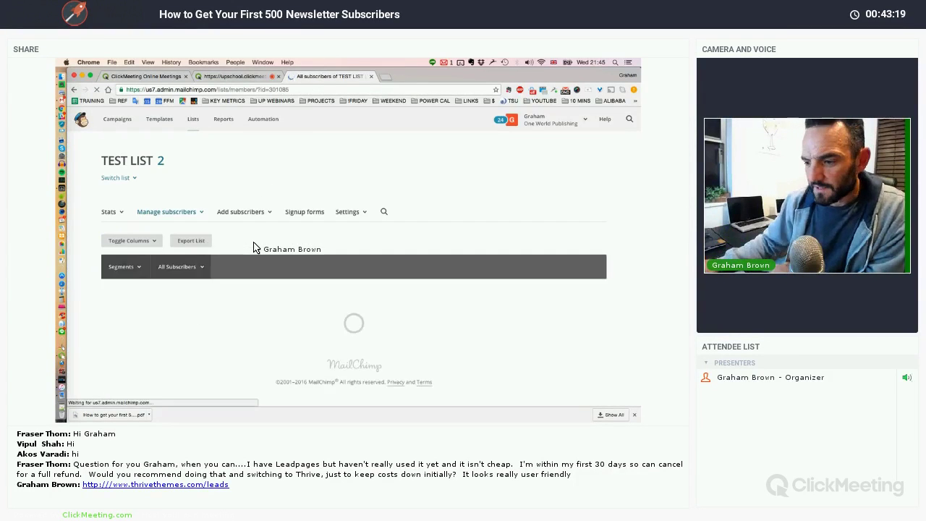
{"action": "scroll", "coordinate": [254, 246], "scroll_direction": "down", "scroll_amount": 1}
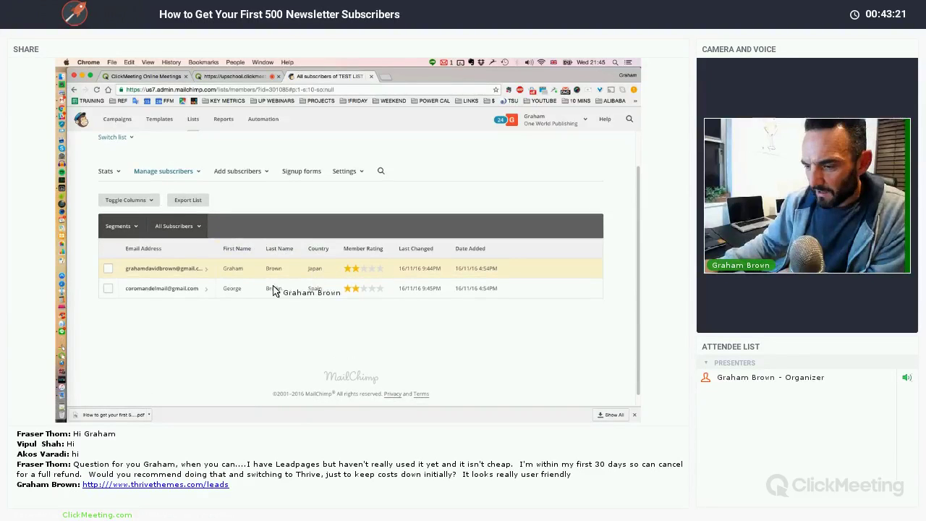
{"action": "scroll", "coordinate": [217, 269], "scroll_direction": "down", "scroll_amount": 1}
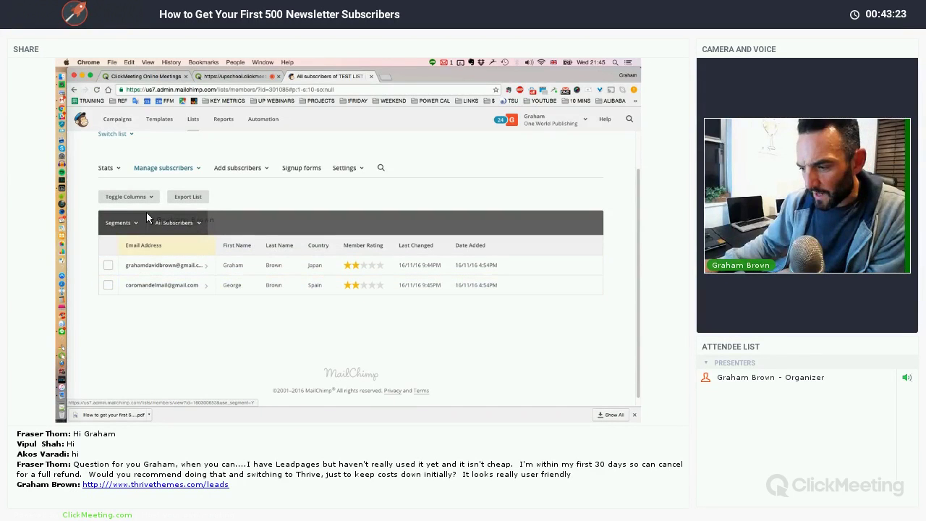
{"action": "scroll", "coordinate": [146, 215], "scroll_direction": "down", "scroll_amount": 1}
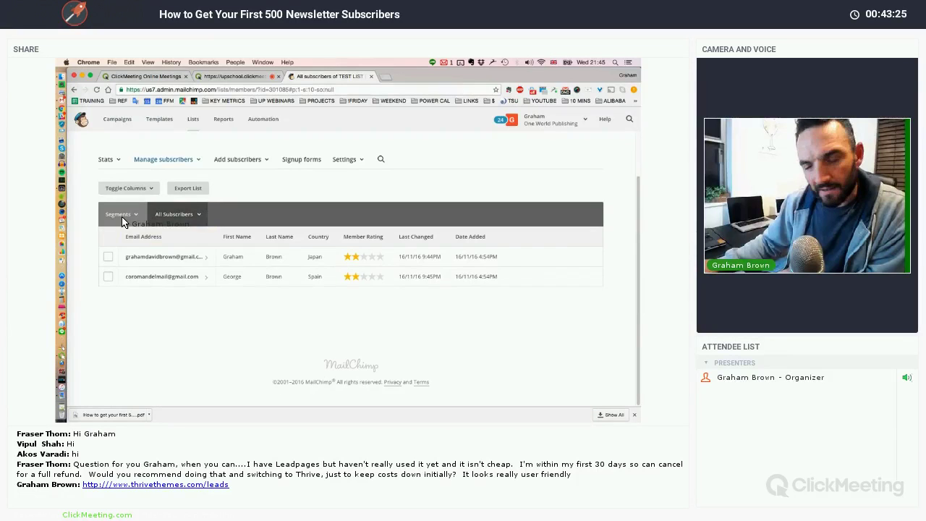
- Create a new segment with the condition that Country is japan and preview the matching subscribers
{"action": "left_click", "coordinate": [121, 216]}
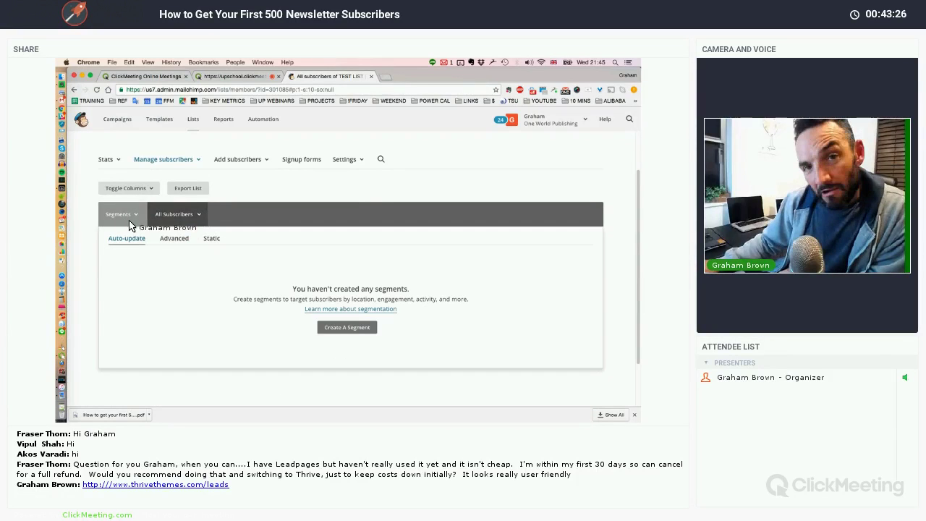
{"action": "left_click", "coordinate": [348, 331]}
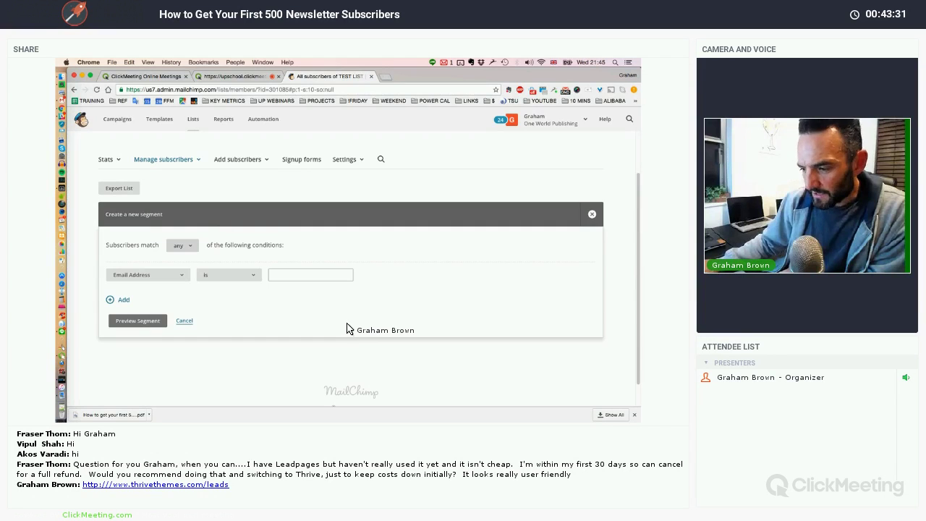
{"action": "scroll", "coordinate": [333, 318], "scroll_direction": "down", "scroll_amount": 1}
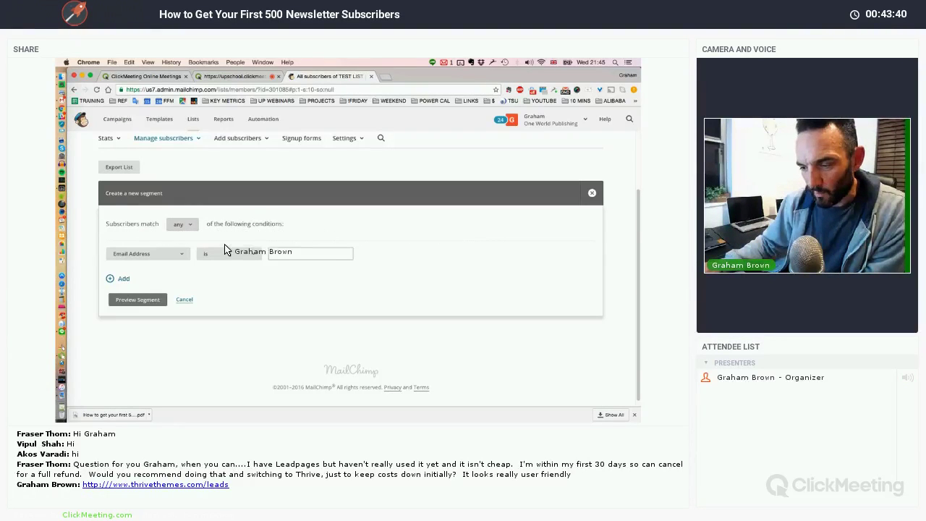
{"action": "left_click", "coordinate": [141, 253]}
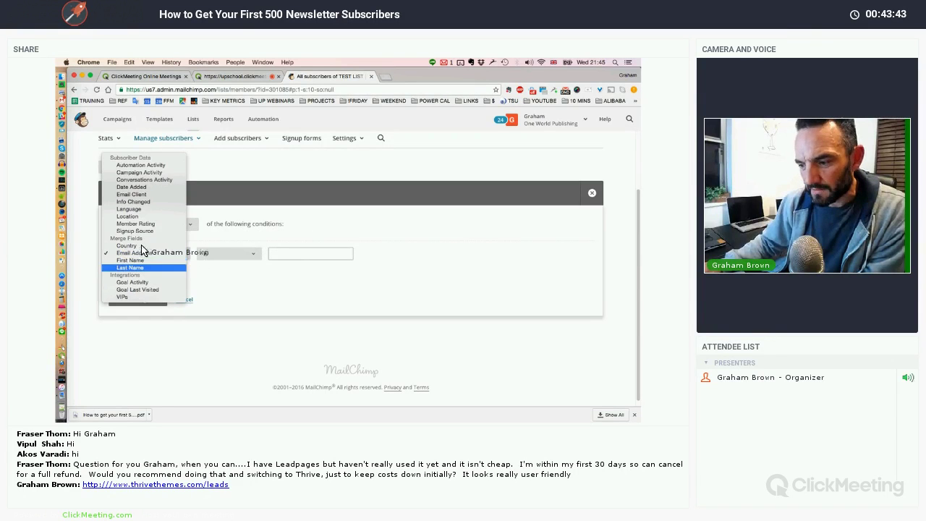
{"action": "left_click", "coordinate": [138, 246]}
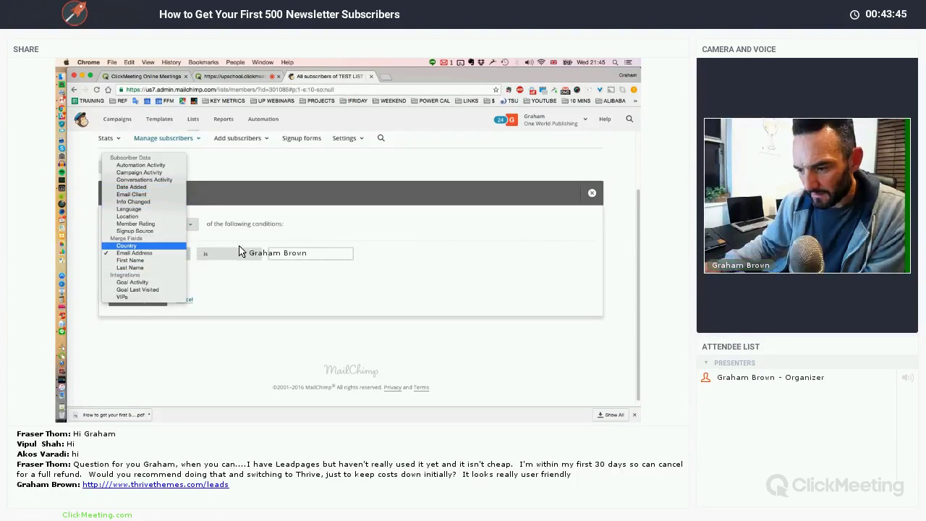
{"action": "left_click", "coordinate": [279, 254]}
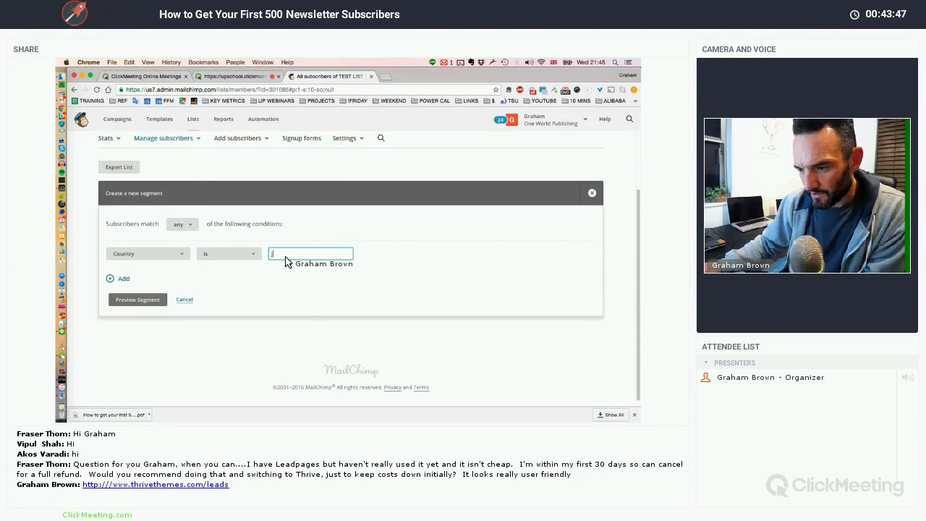
{"action": "type", "text": "japan"}
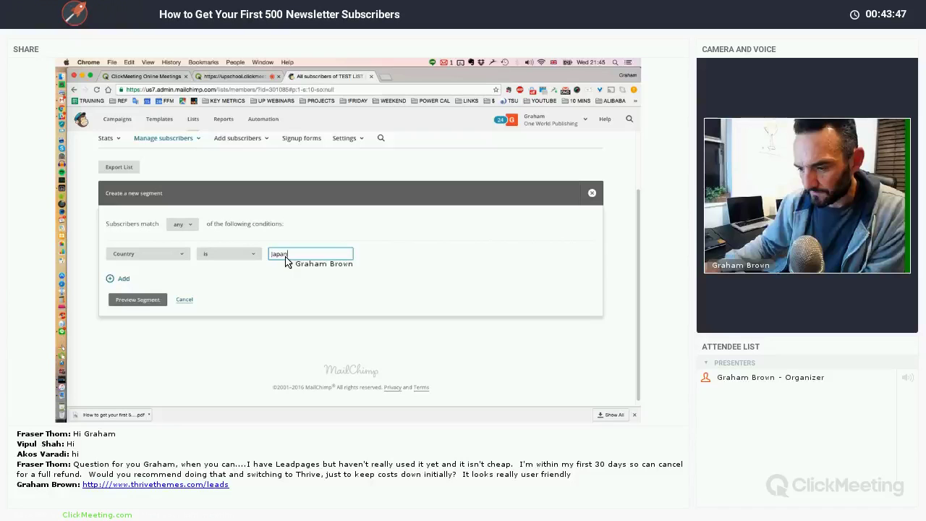
{"action": "left_click", "coordinate": [141, 301]}
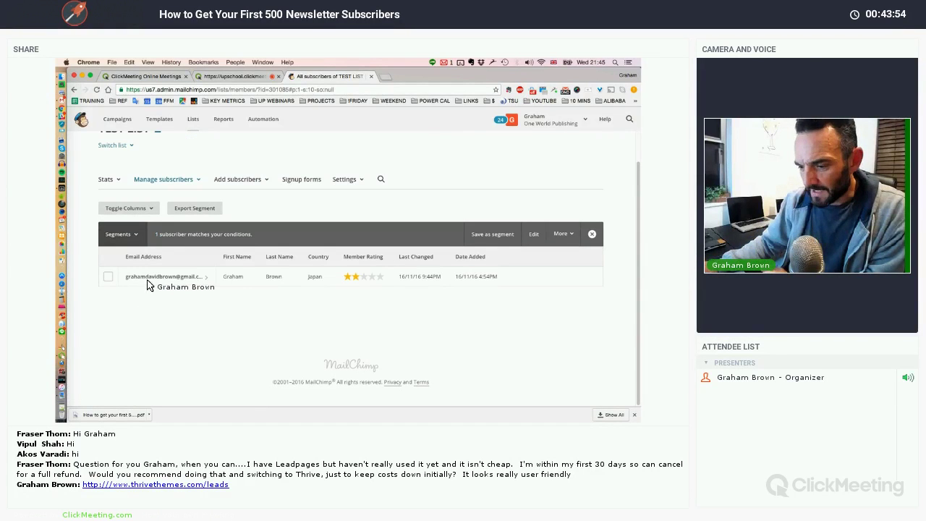